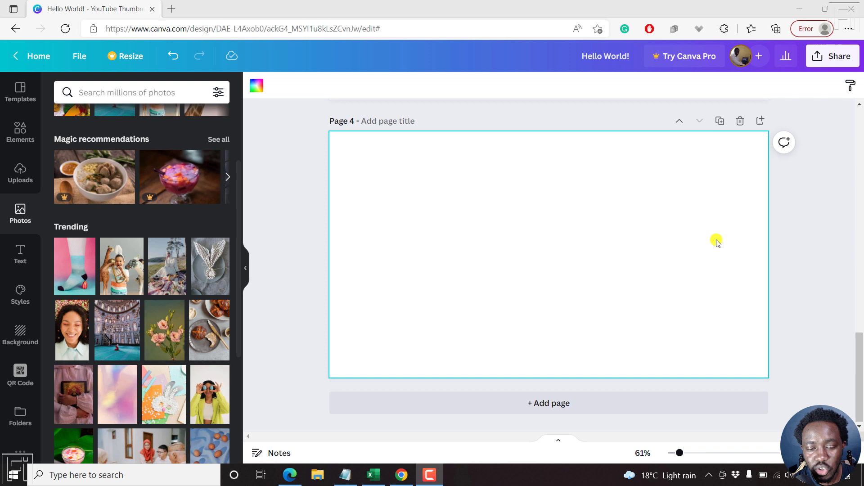
Step: Search Photos for 'people' and drag the first result, five cheering coworkers, onto page 4
click(163, 90)
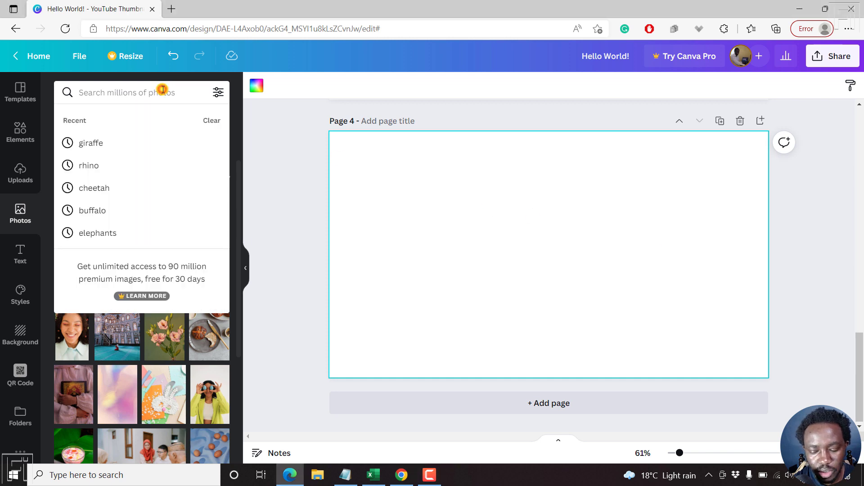
text(people)
key(Return)
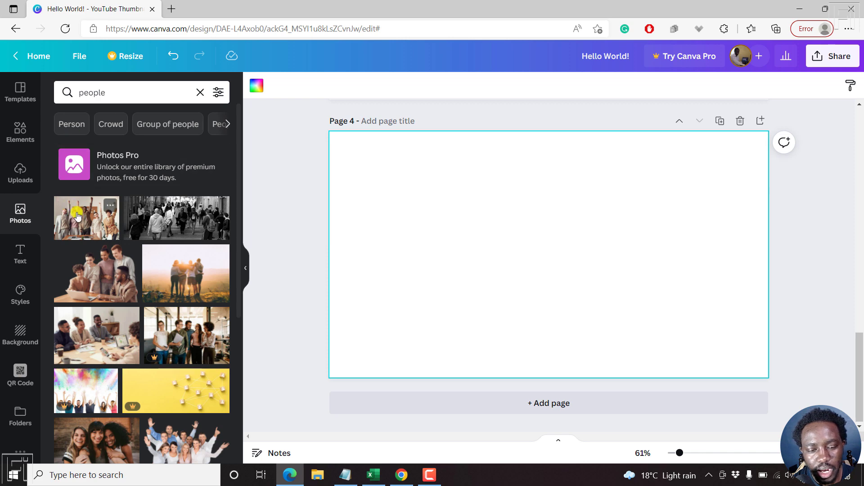
drag(81, 216, 351, 150)
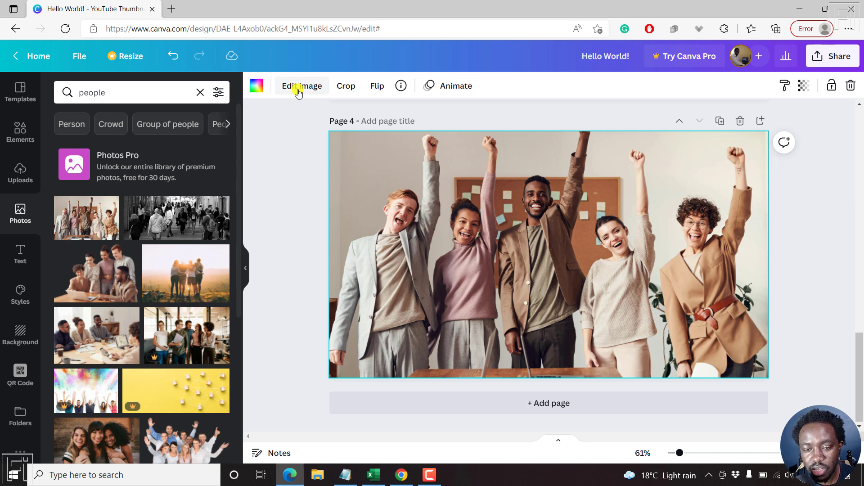
click(297, 90)
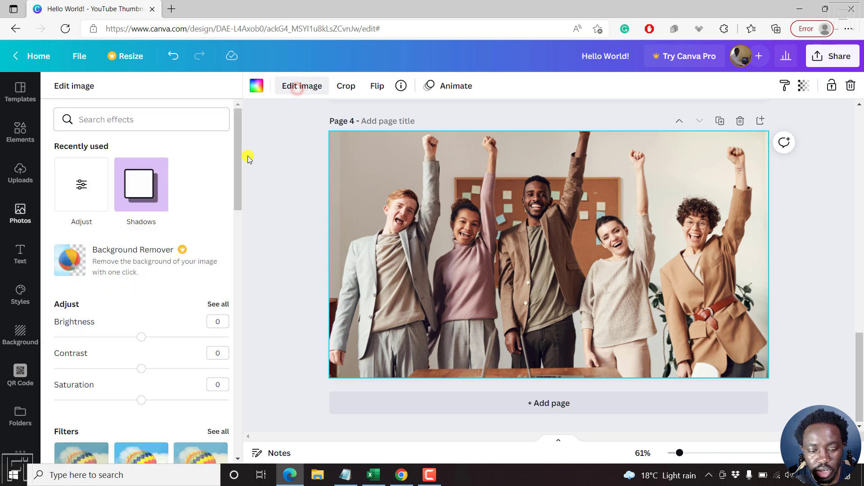
click(87, 196)
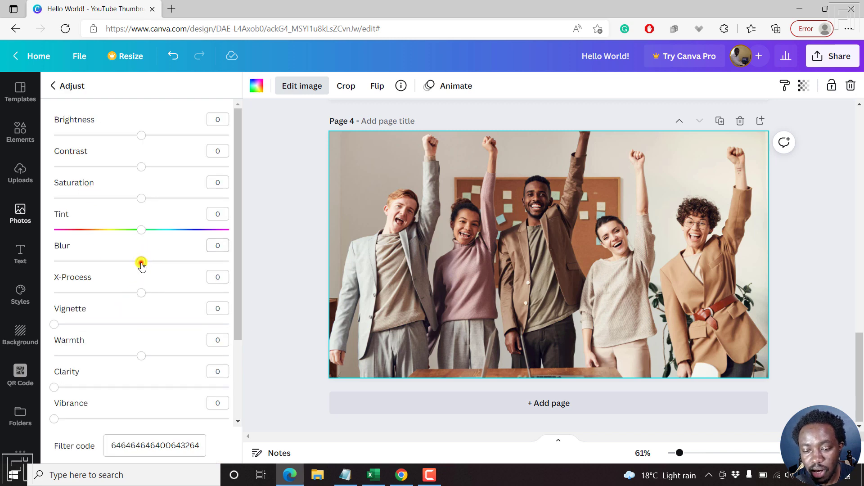
drag(142, 265, 167, 264)
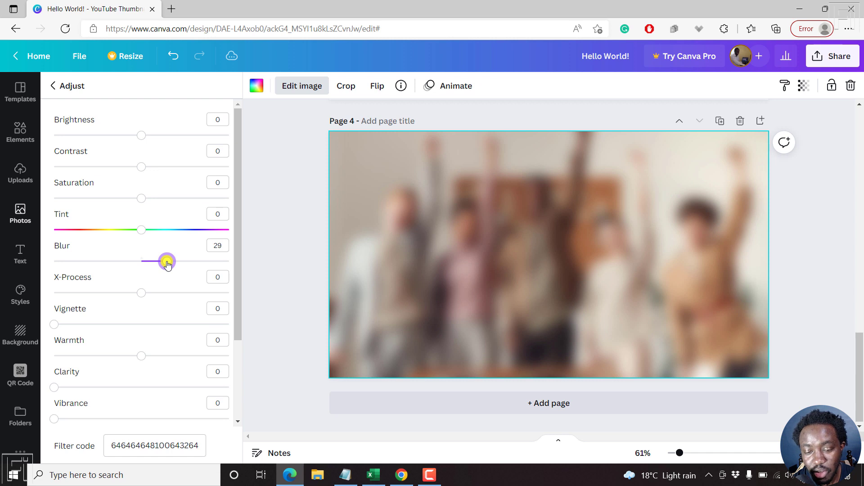
click(226, 242)
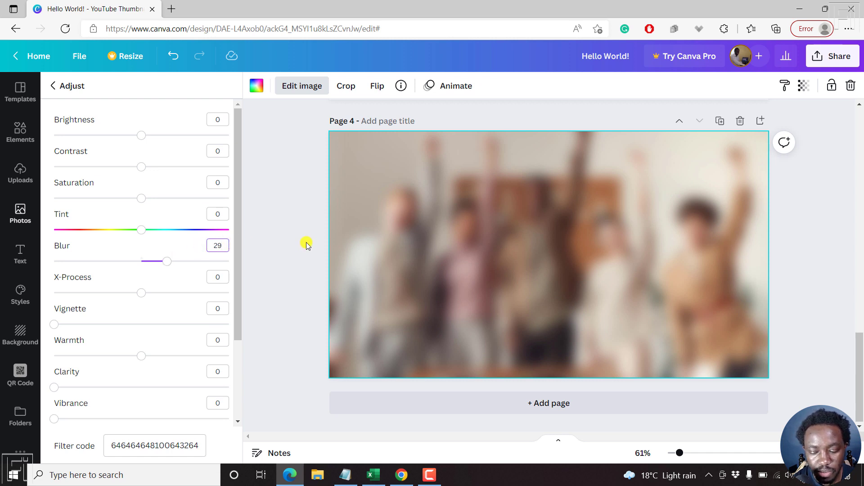
text(0)
key(Escape)
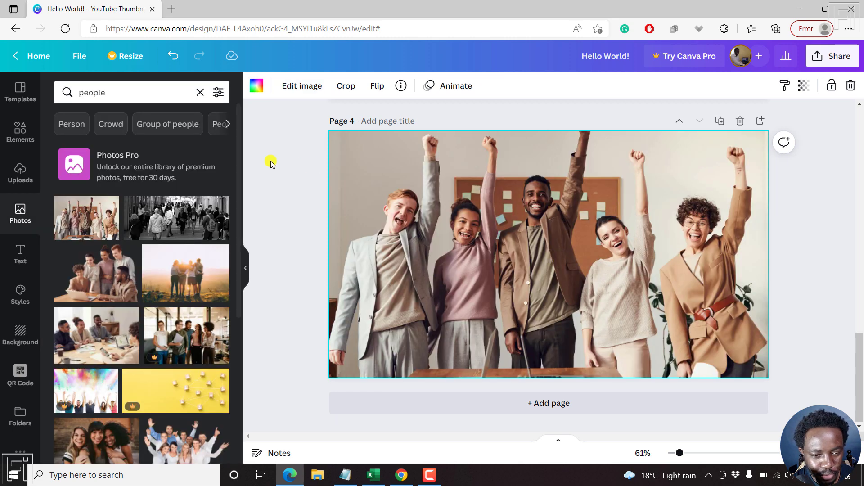
Step: Search Elements for 'blur' and place the pink blur circle on the photo
click(18, 131)
click(126, 92)
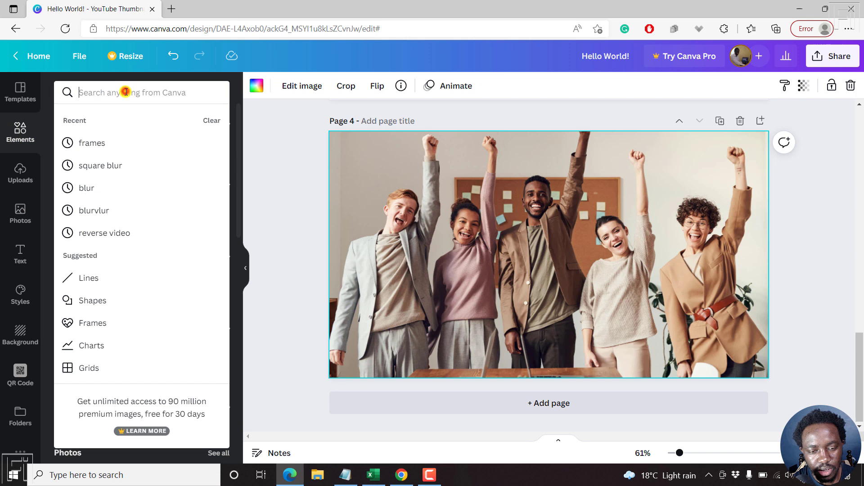
text(blur)
key(Return)
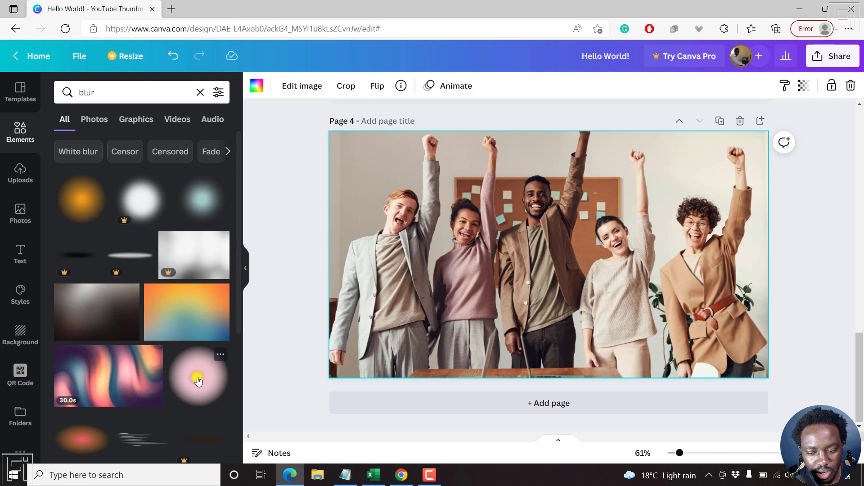
drag(198, 381, 387, 208)
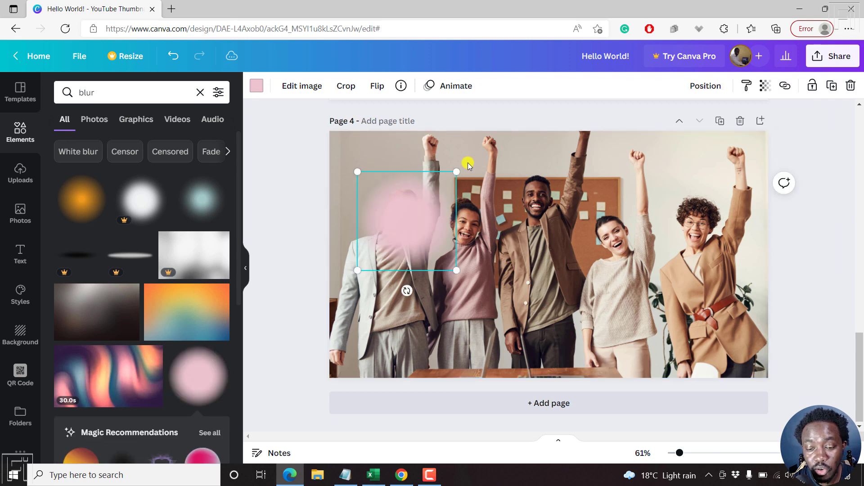
Step: Resize the pink blur to about 142x142 and position it over the leftmost man's face
drag(457, 171, 421, 202)
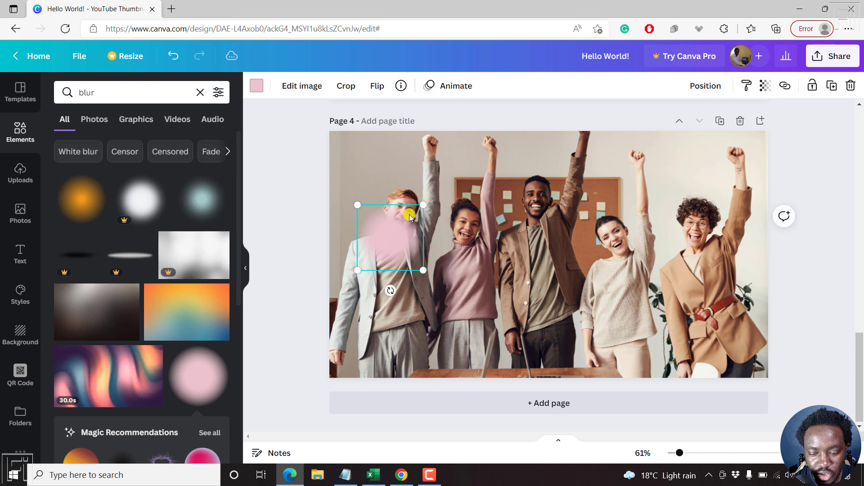
drag(389, 238, 402, 219)
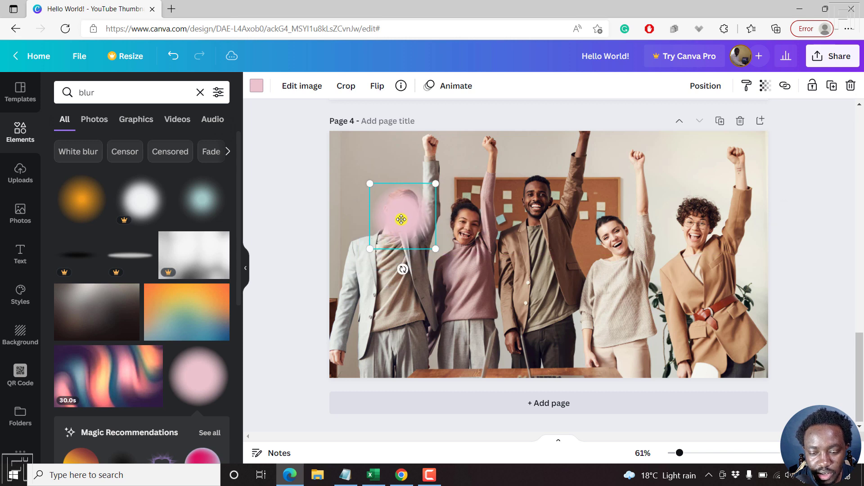
drag(370, 248, 379, 240)
drag(438, 239, 429, 232)
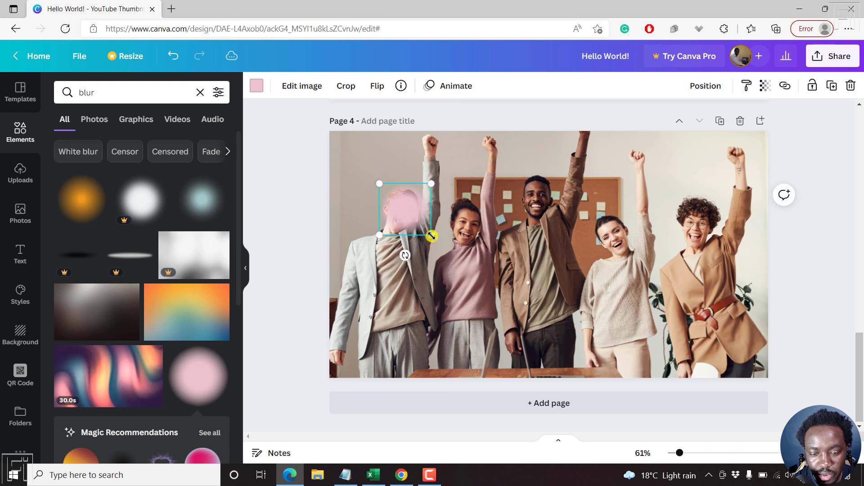
click(307, 197)
click(398, 204)
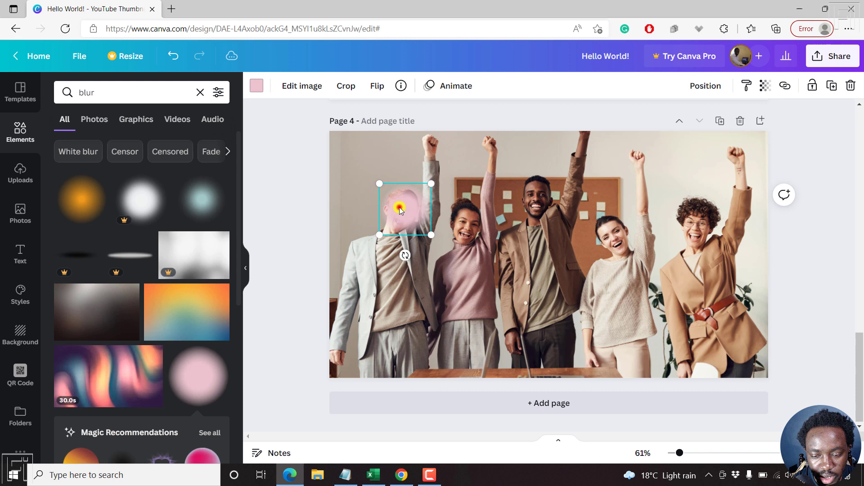
drag(380, 185, 382, 189)
drag(383, 234, 380, 238)
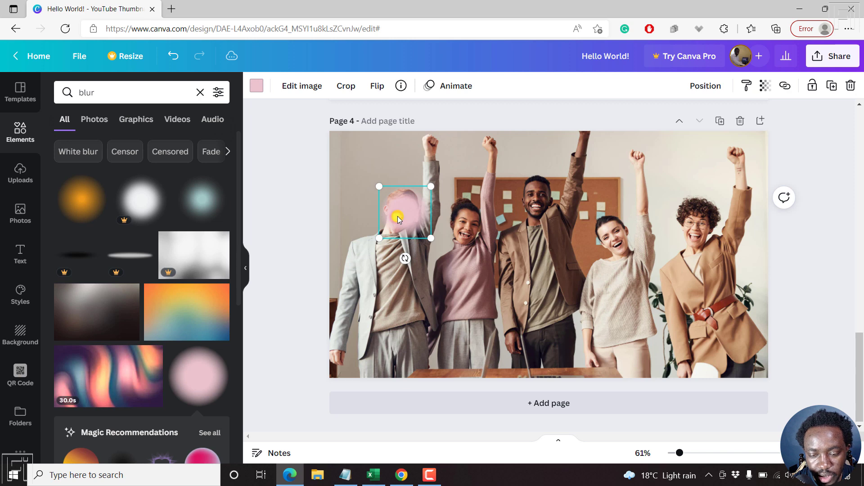
Step: Try custom colours sampled from the photo, brownish and skin tone, on the blur circle
click(256, 92)
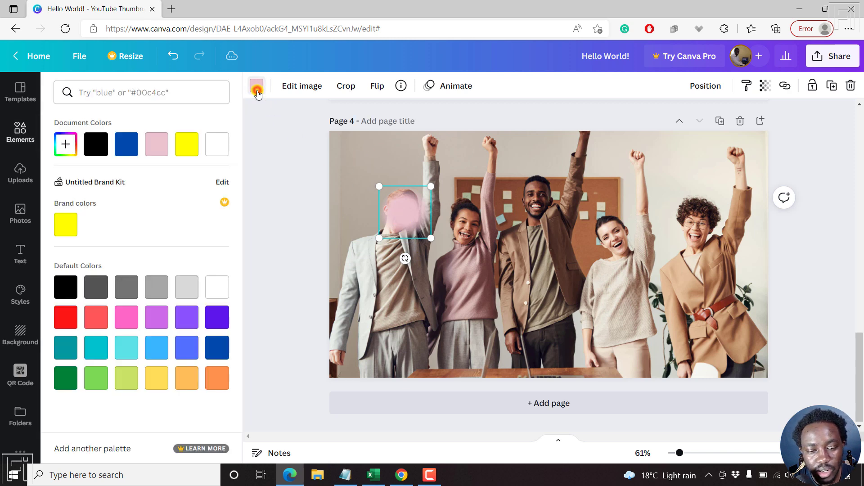
click(65, 147)
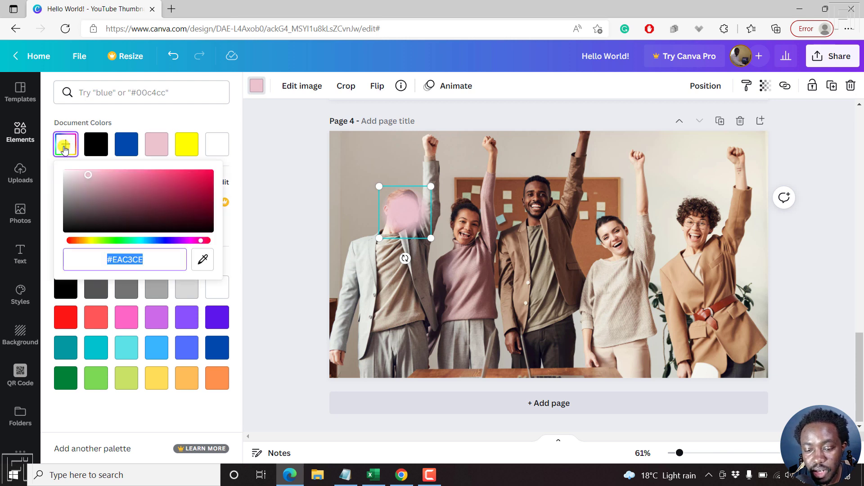
click(203, 260)
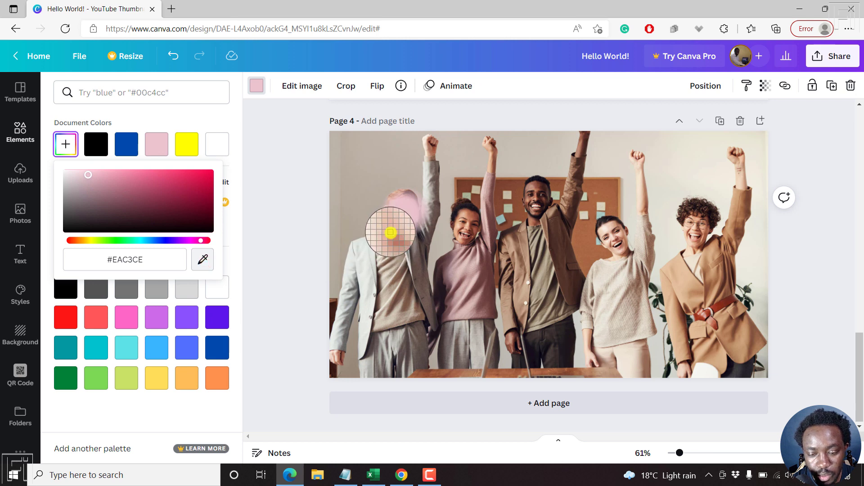
click(390, 233)
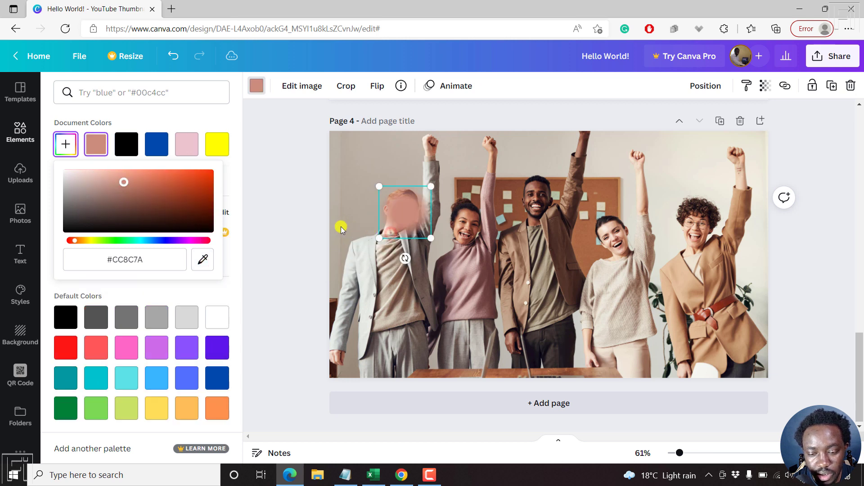
click(286, 217)
click(287, 216)
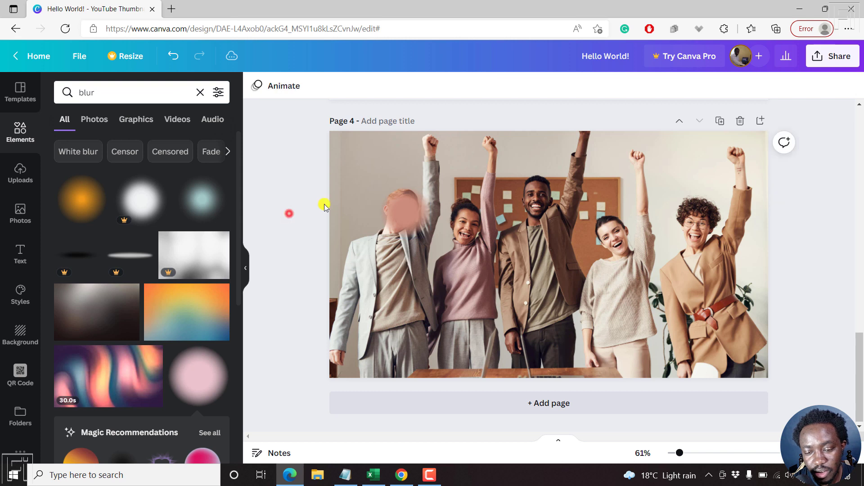
Step: Recolour the blur over the first face to white from Document colors
click(404, 213)
click(256, 87)
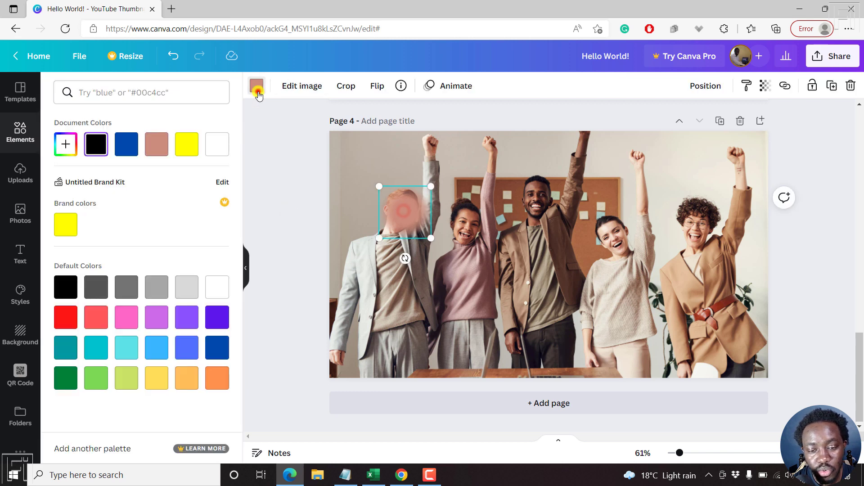
click(219, 147)
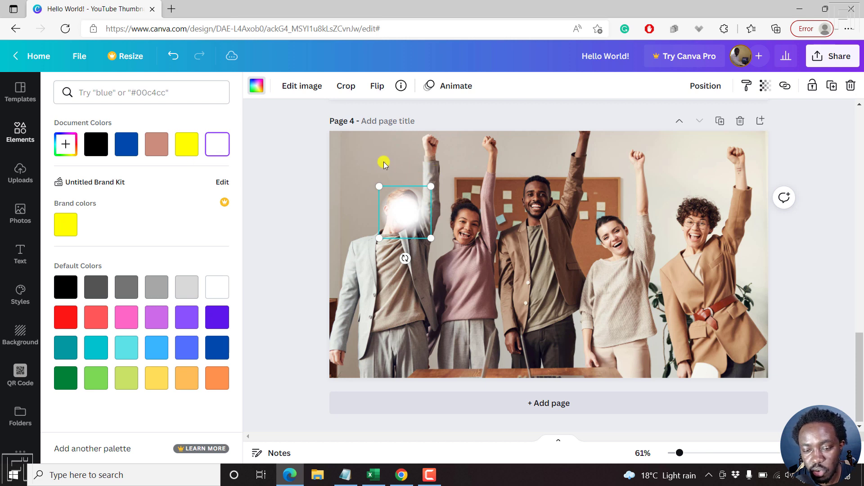
Step: Place a copy of the white blur from the first face over the second face
key(Escape)
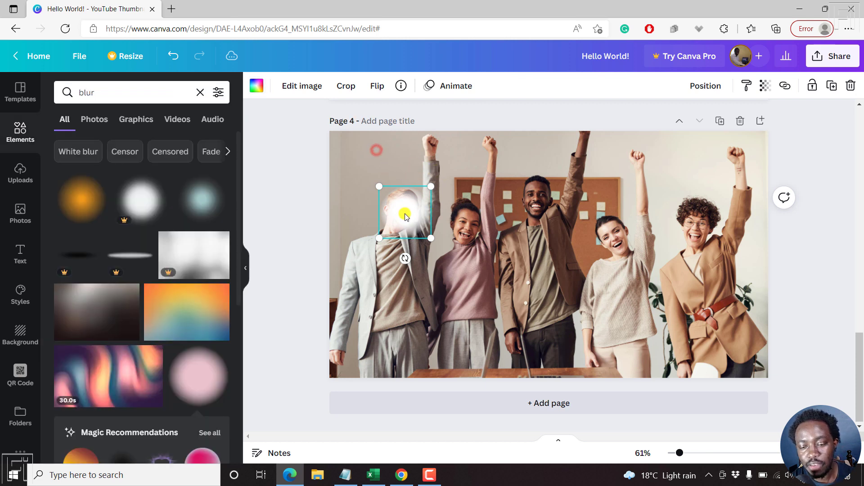
click(379, 150)
click(411, 207)
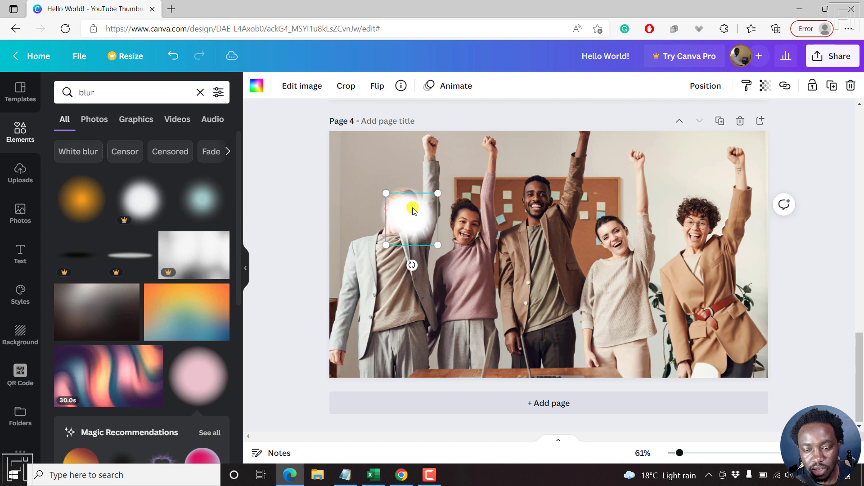
drag(413, 211, 688, 224)
click(694, 169)
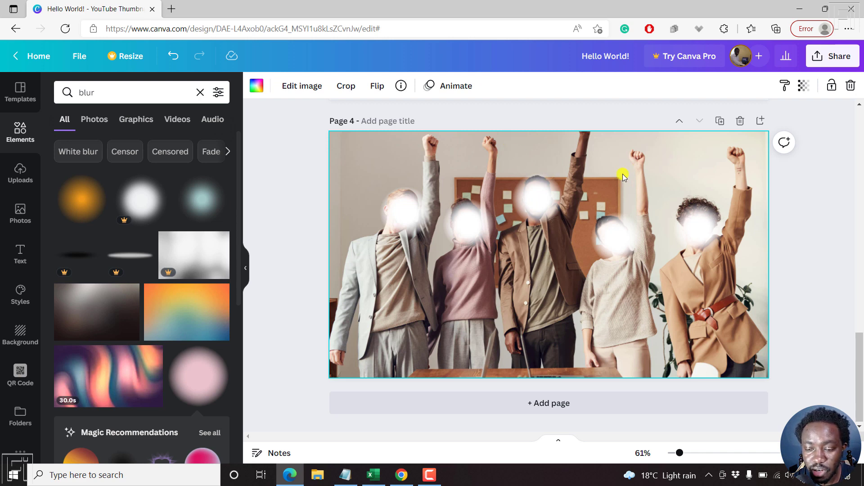
double_click(617, 238)
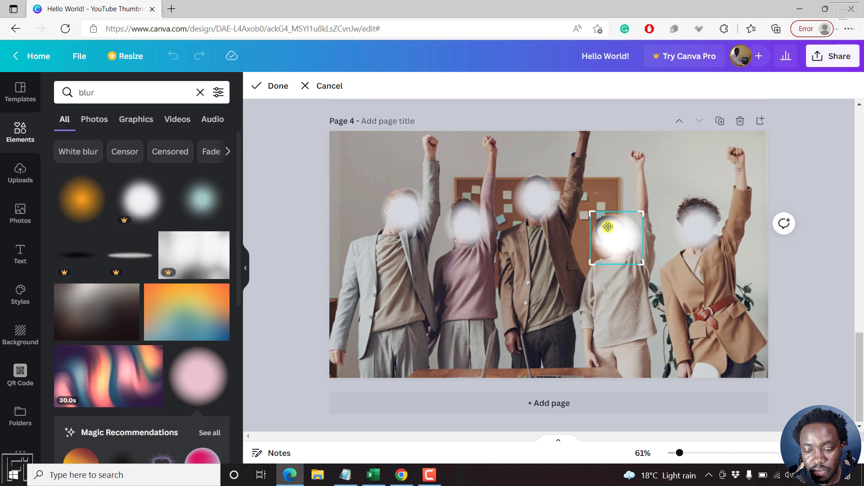
click(613, 232)
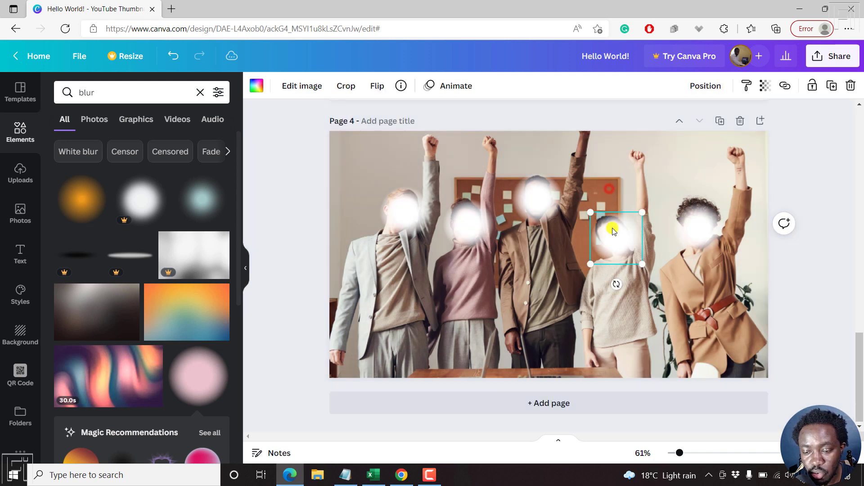
click(255, 85)
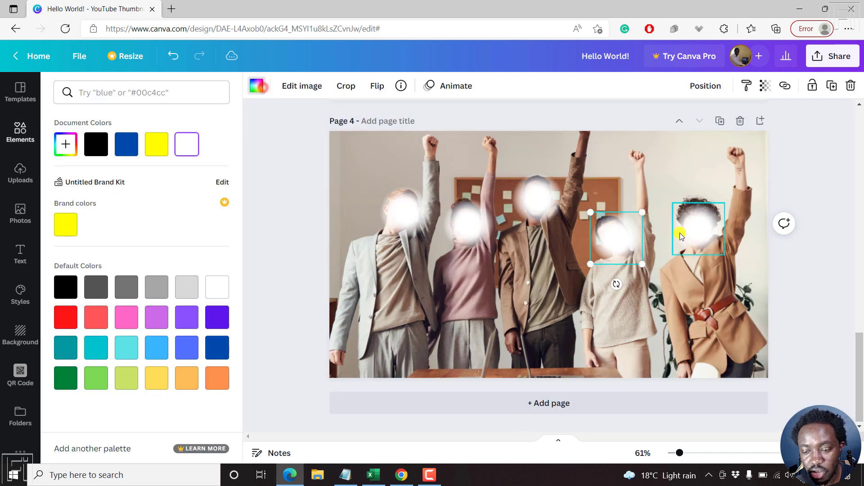
click(615, 234)
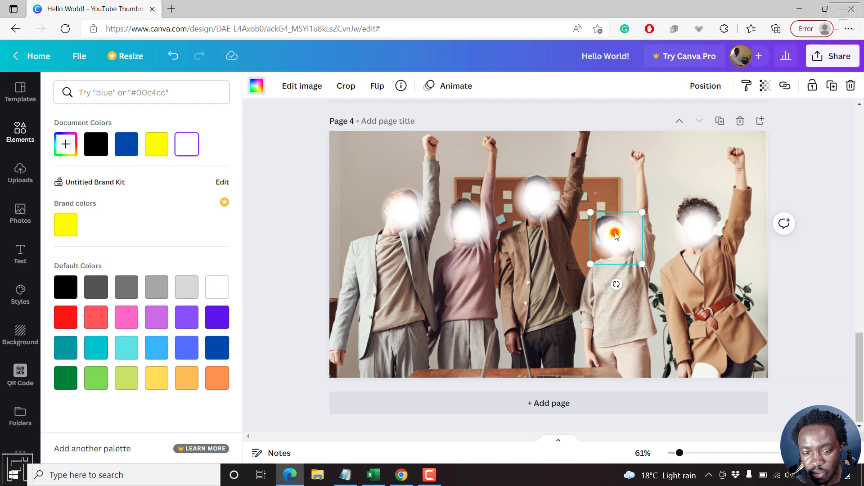
click(289, 162)
click(540, 199)
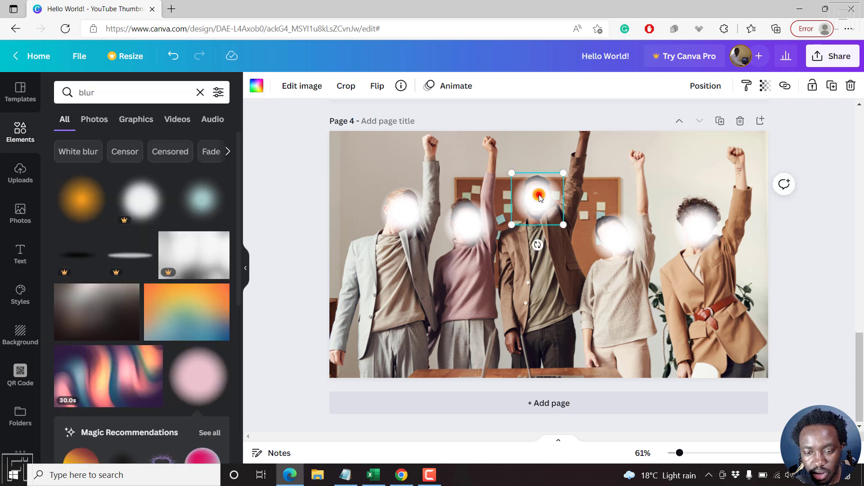
double_click(540, 197)
double_click(538, 196)
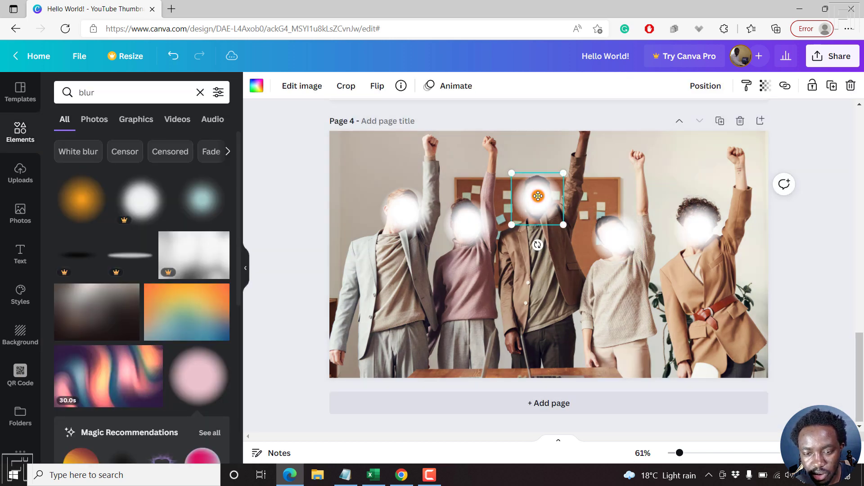
click(257, 86)
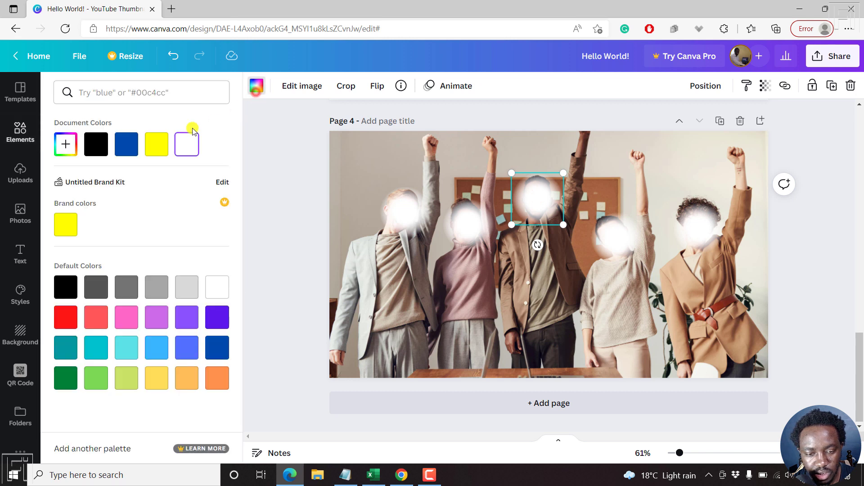
click(119, 151)
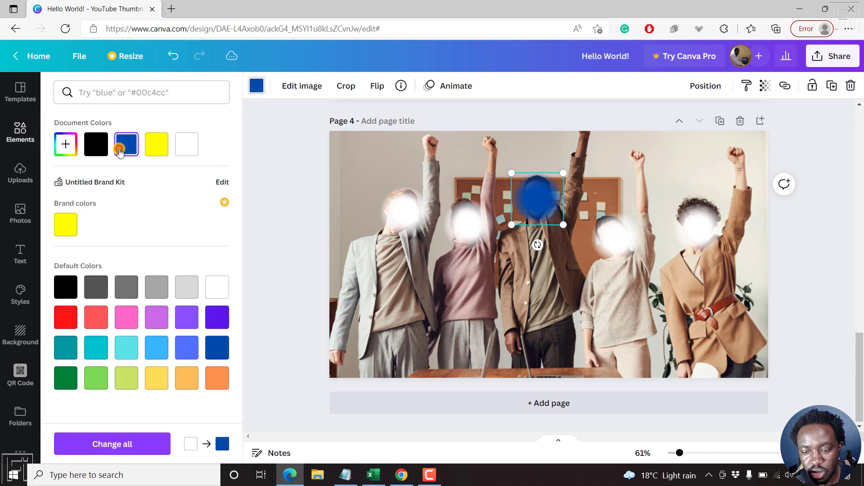
click(95, 143)
click(153, 145)
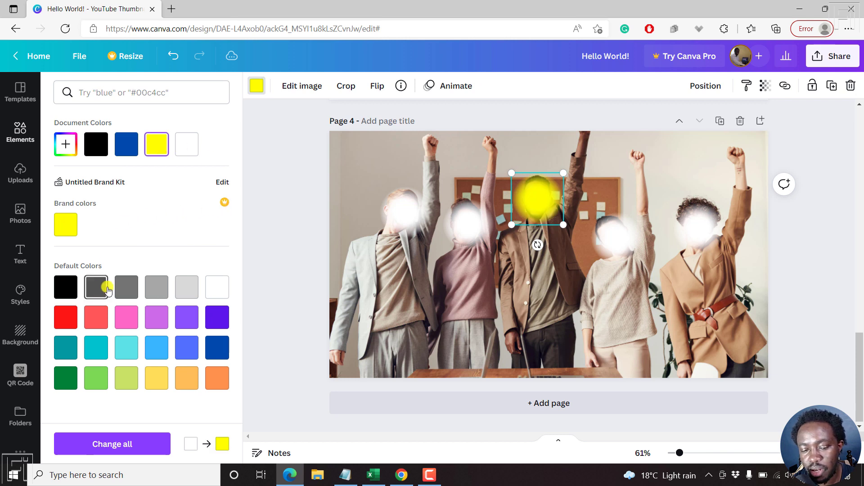
click(126, 289)
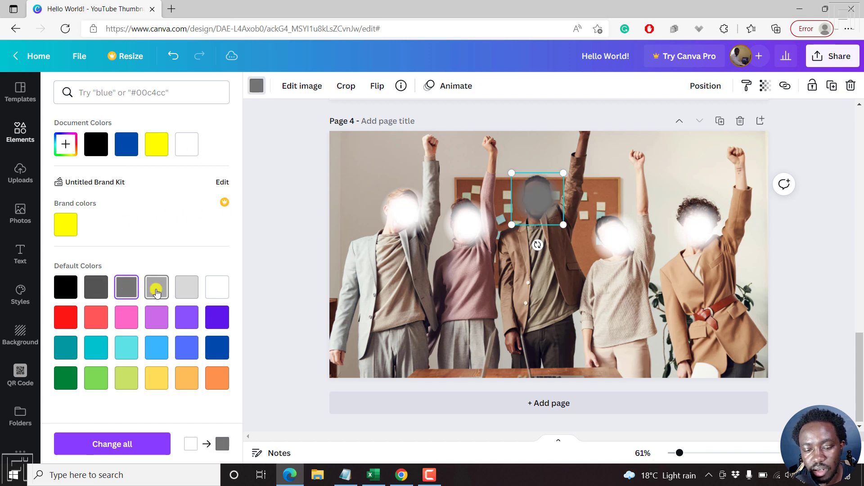
click(96, 290)
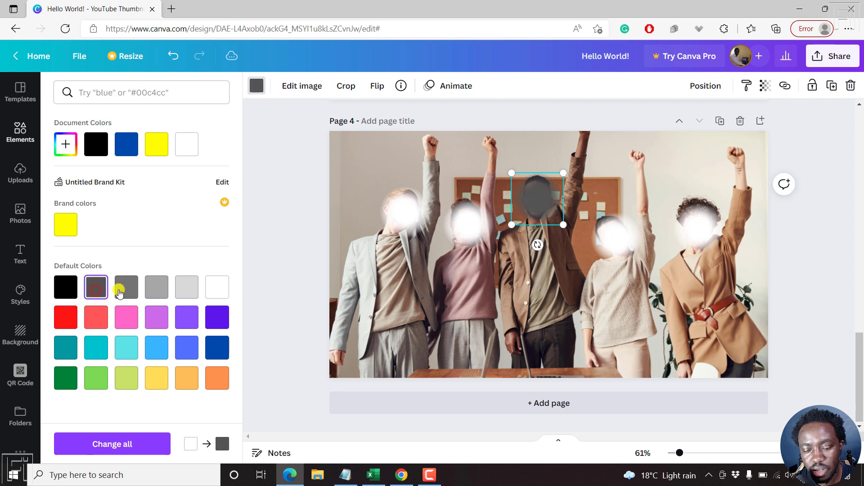
click(156, 288)
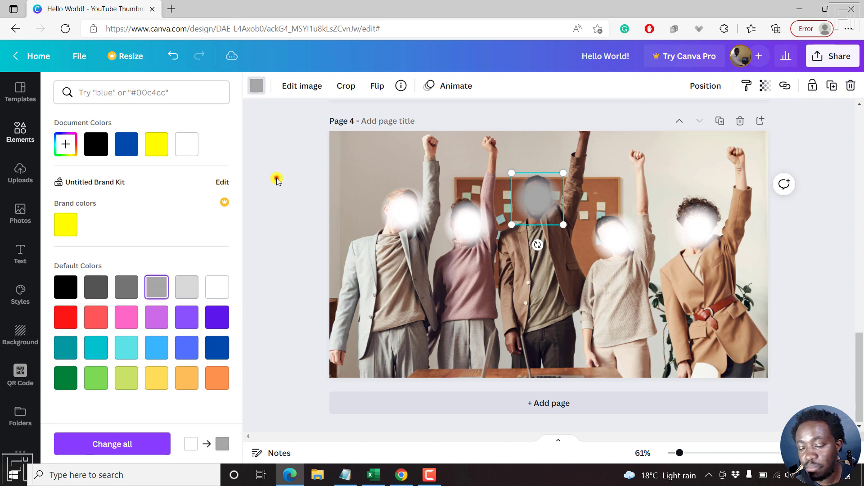
key(Escape)
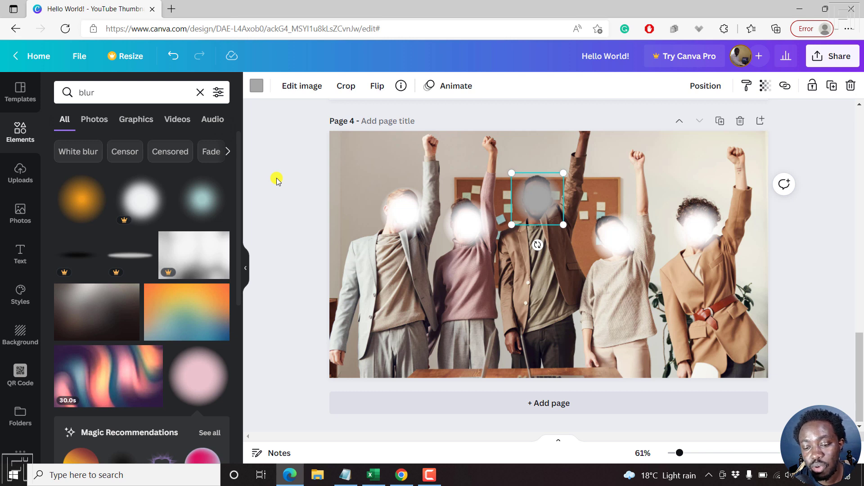
click(254, 86)
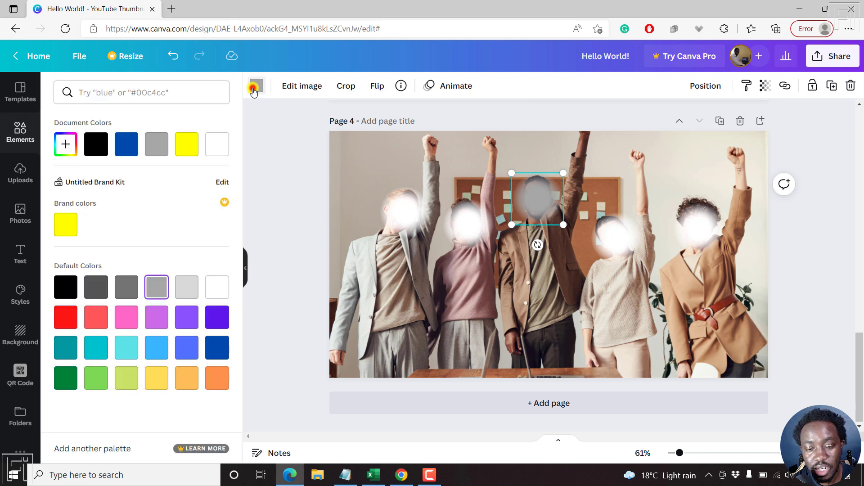
click(217, 145)
key(Escape)
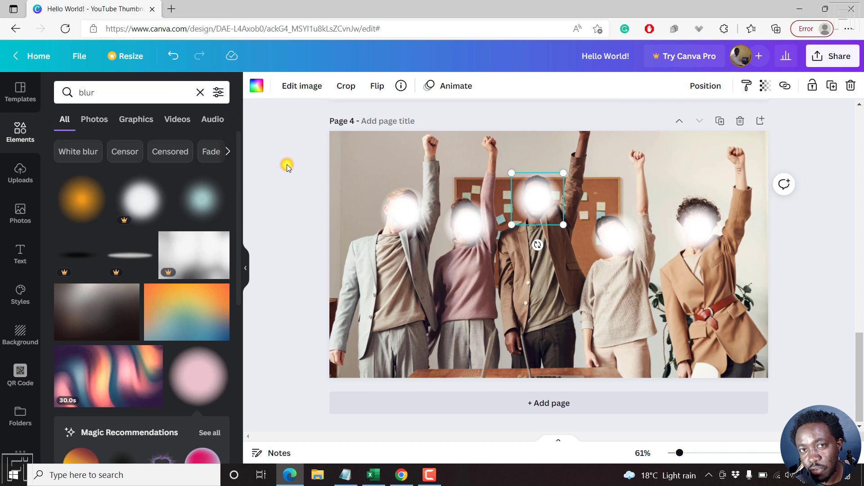